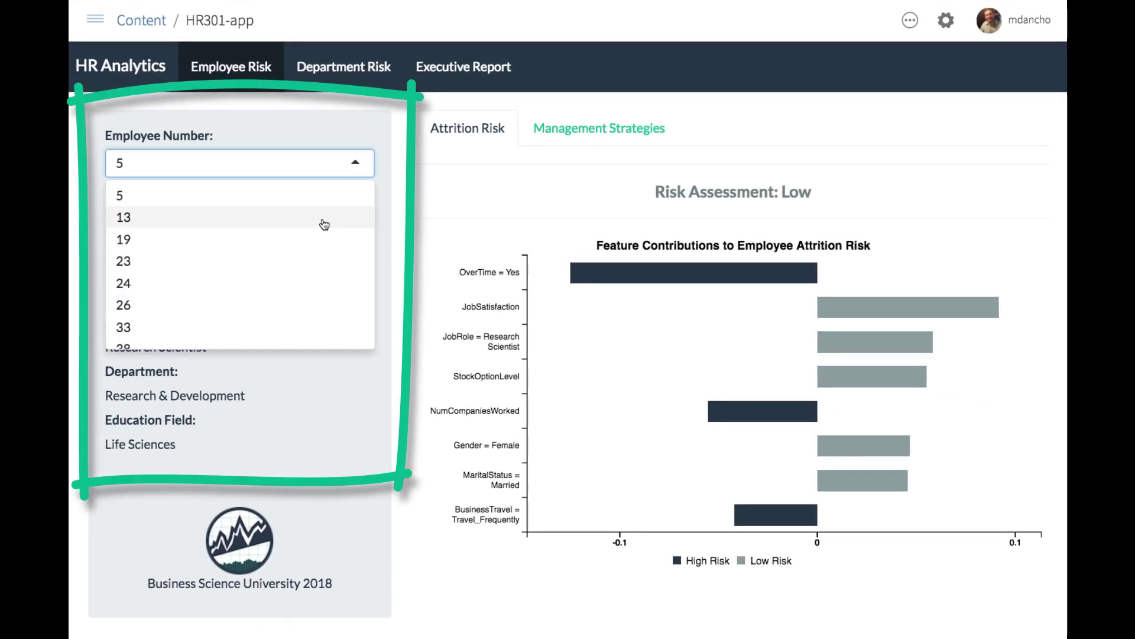
Step: Select employee 19 to see their 93.56% attrition risk and feature-contribution chart
click(335, 236)
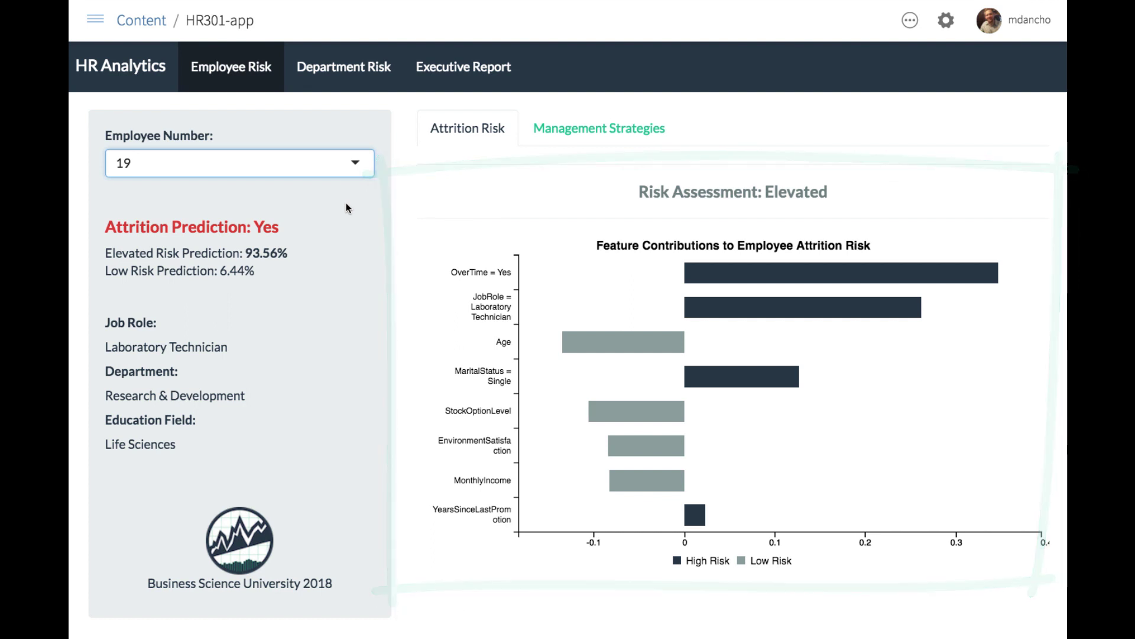
Step: Open Management Strategies for employee 19: Retain and Maintain, Improve Work-Life Balance
click(564, 132)
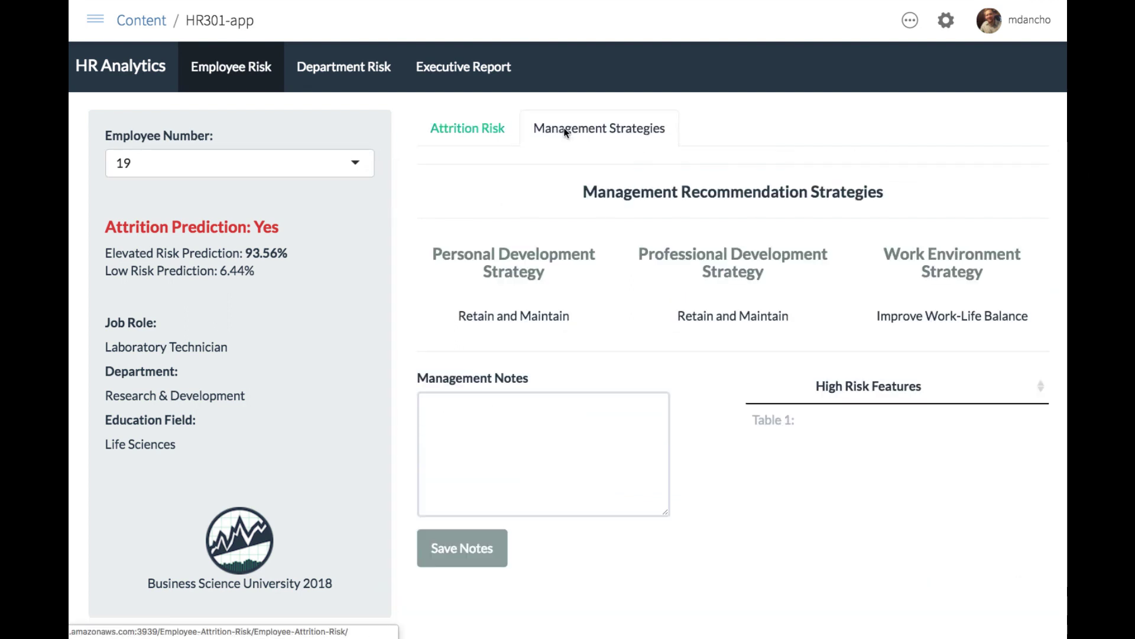